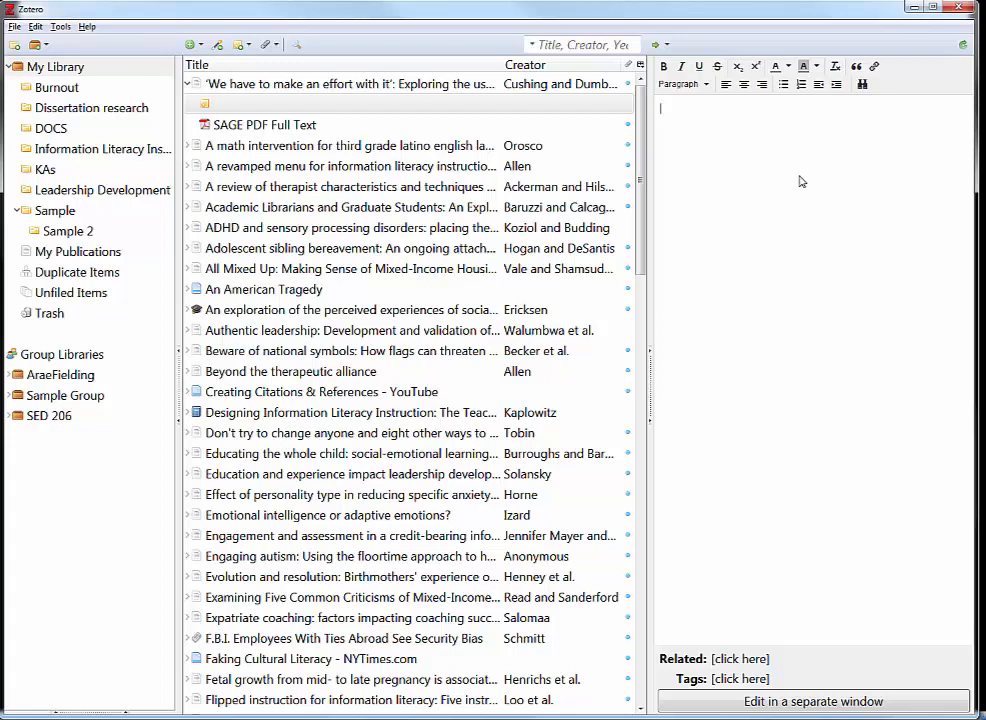
- Write "Here's a note" in the new note and start a bulleted list beneath that line
type("Here's a note")
key("Return")
left_click(782, 87)
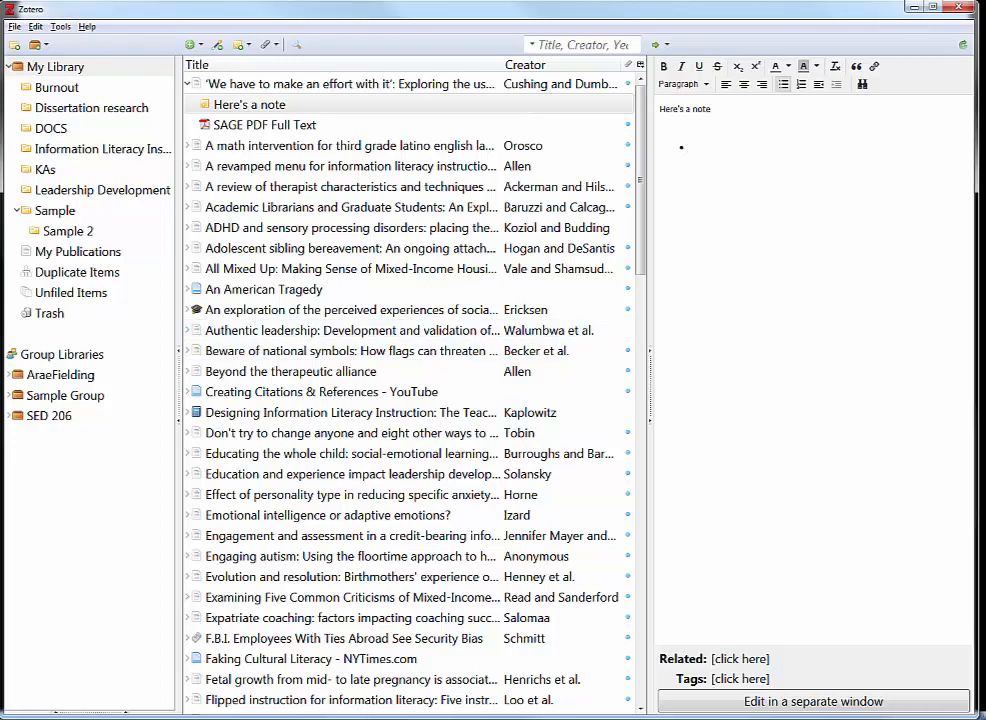
- Skim the first two pages of the article PDF and return to the Zotero library
scroll(372, 440, "down", 3)
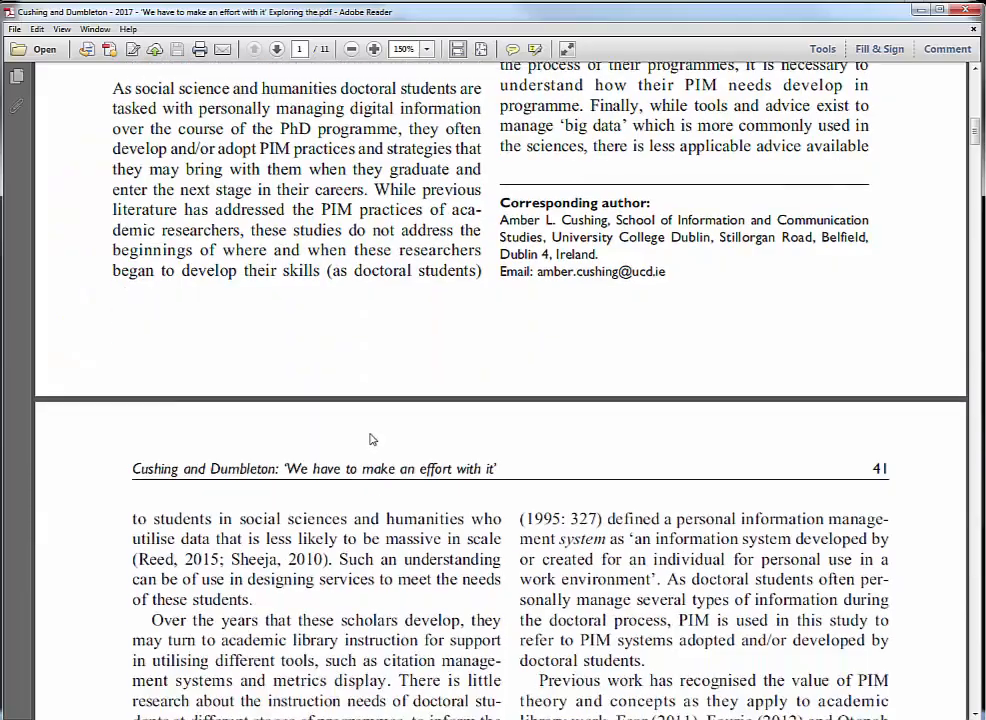
scroll(370, 440, "down", 10)
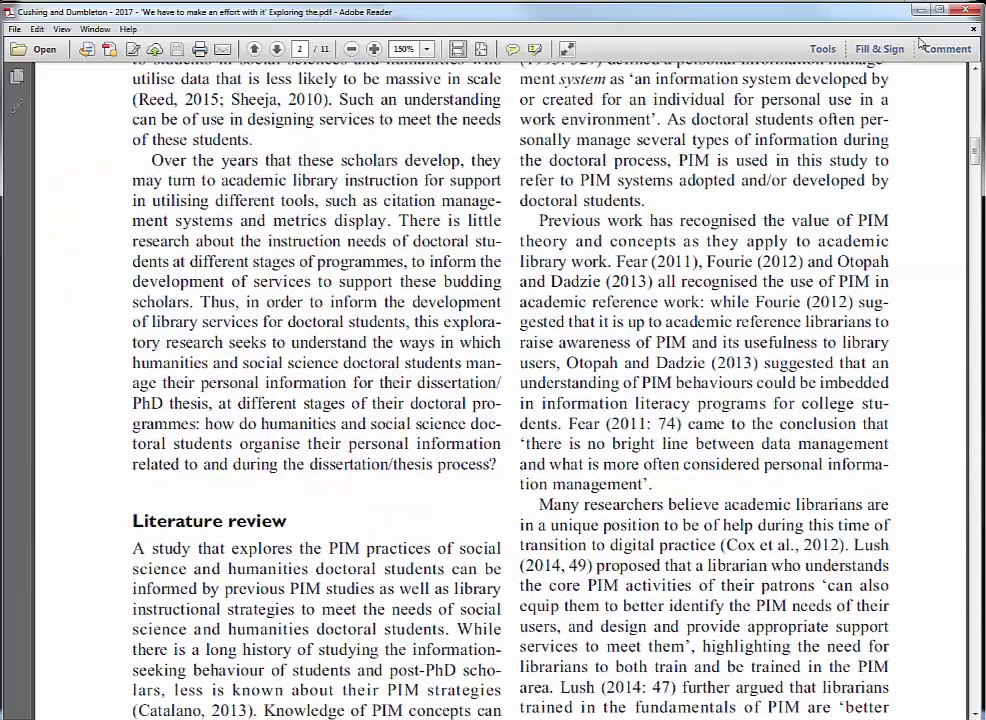
left_click(964, 9)
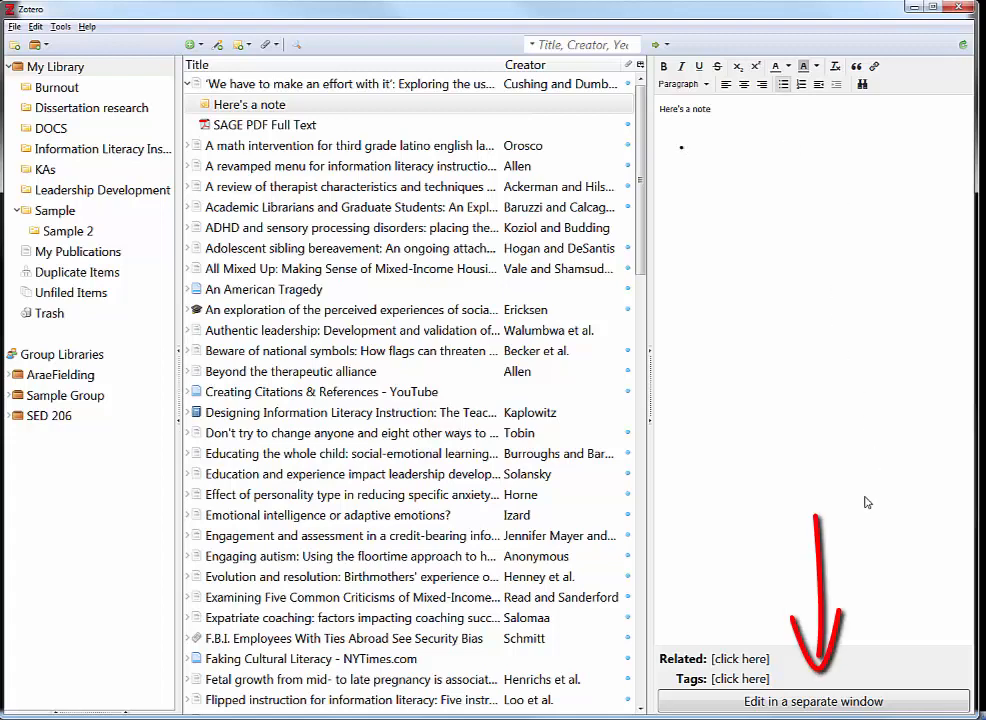
- Open the "Here's a note" note in a separate window and move that window aside
left_click(937, 711)
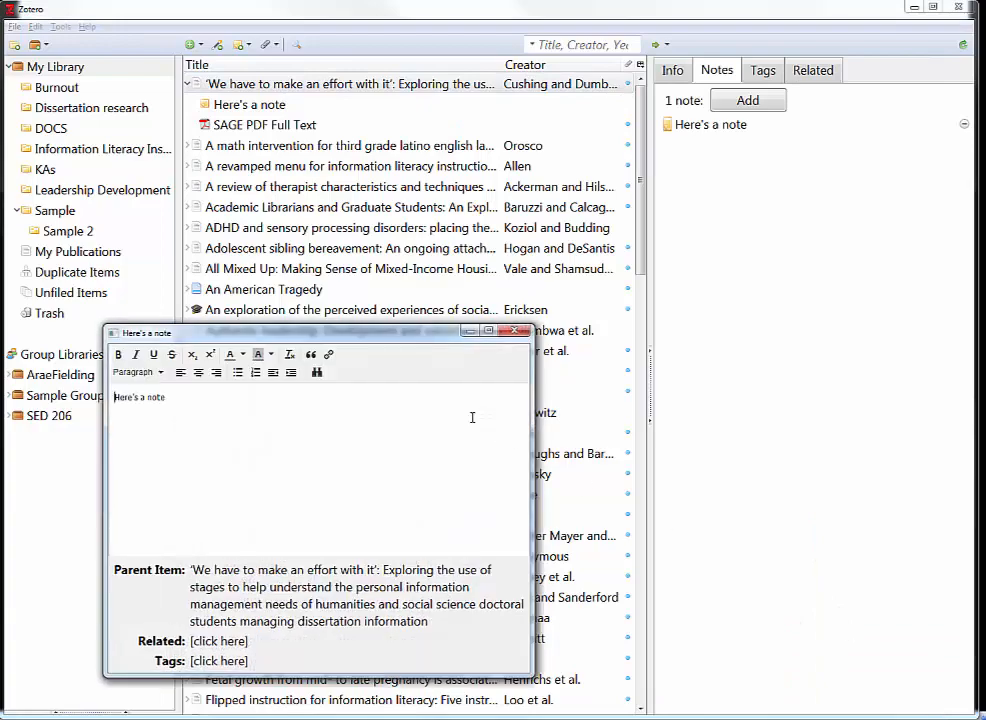
left_click_drag(407, 331, 572, 141)
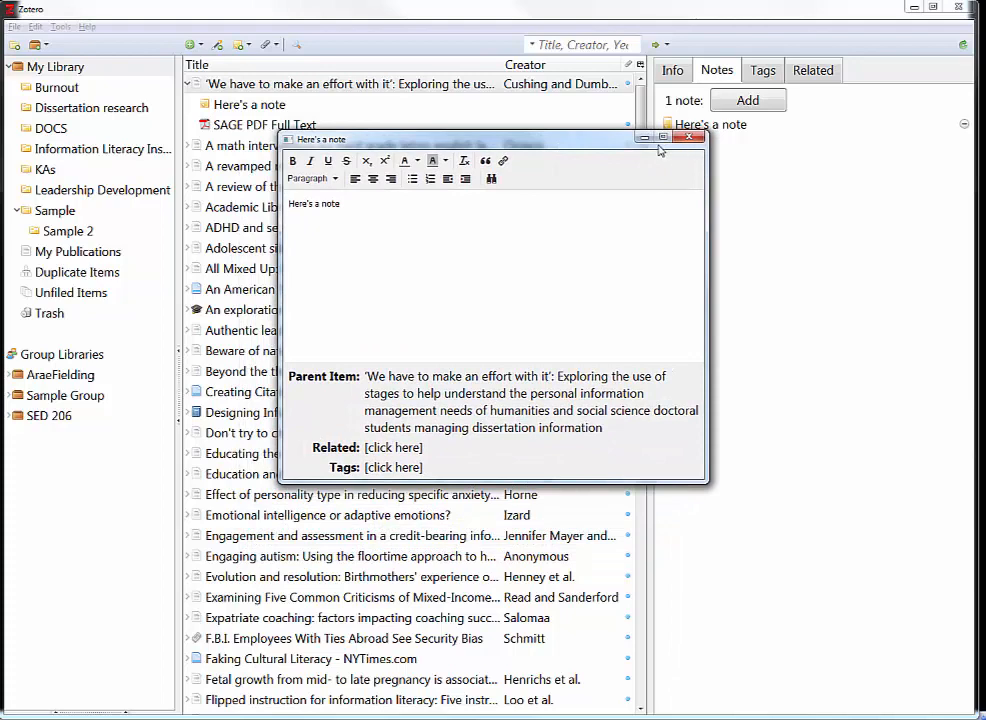
left_click_drag(624, 145, 894, 177)
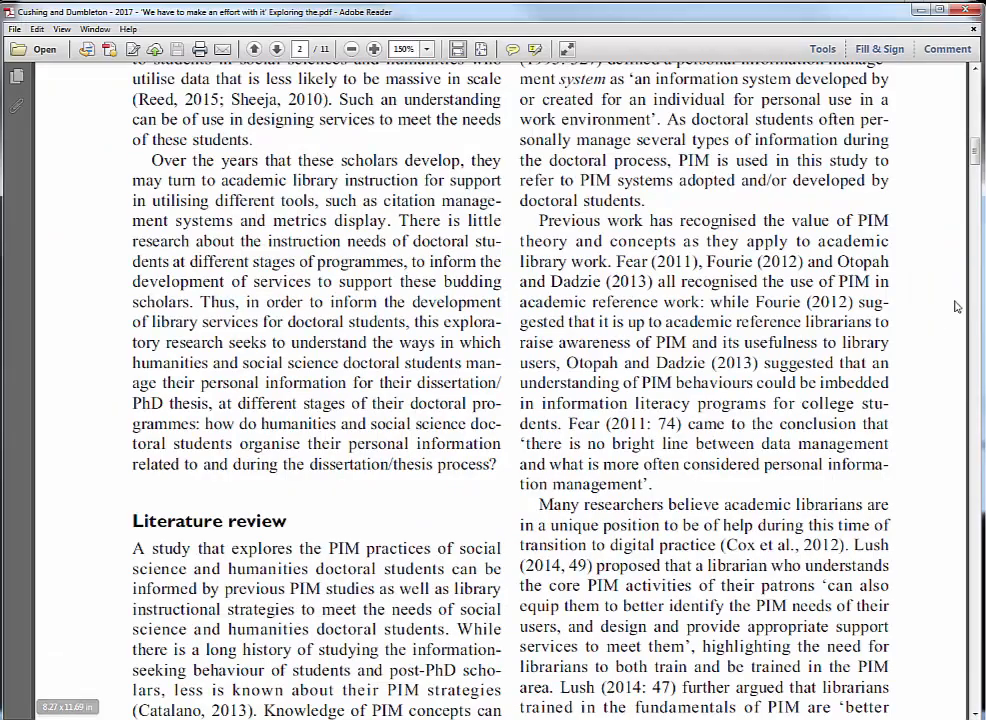
- Shrink the note window and place it over the second text column of the article PDF, and close it
left_click(984, 285)
left_click_drag(891, 172, 686, 214)
left_click_drag(802, 556, 667, 535)
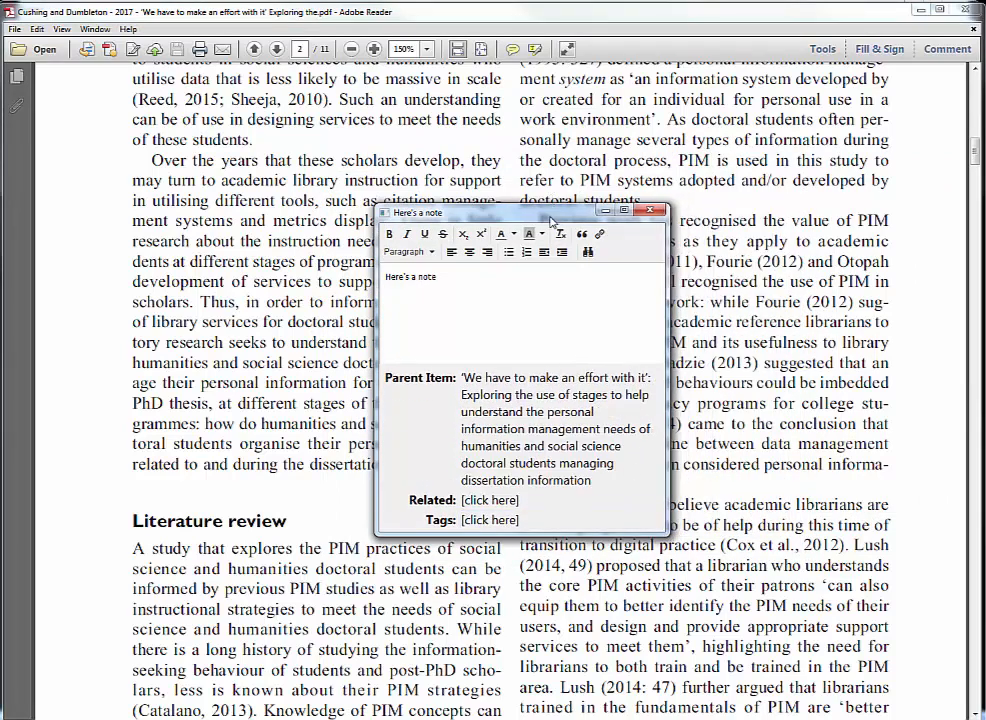
left_click_drag(546, 206, 846, 220)
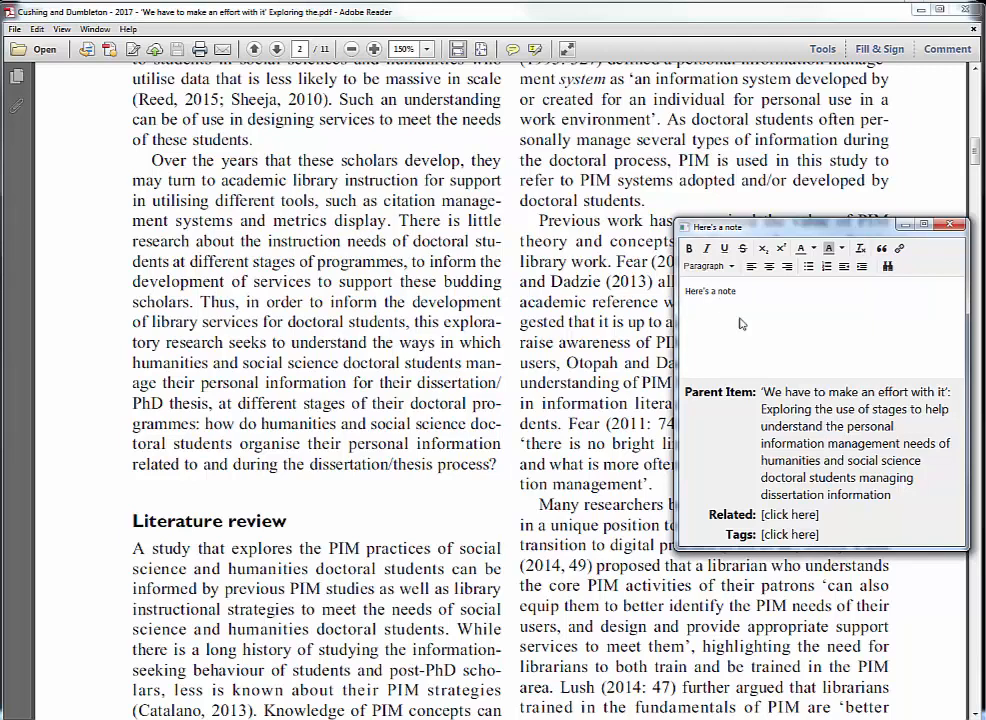
left_click(947, 226)
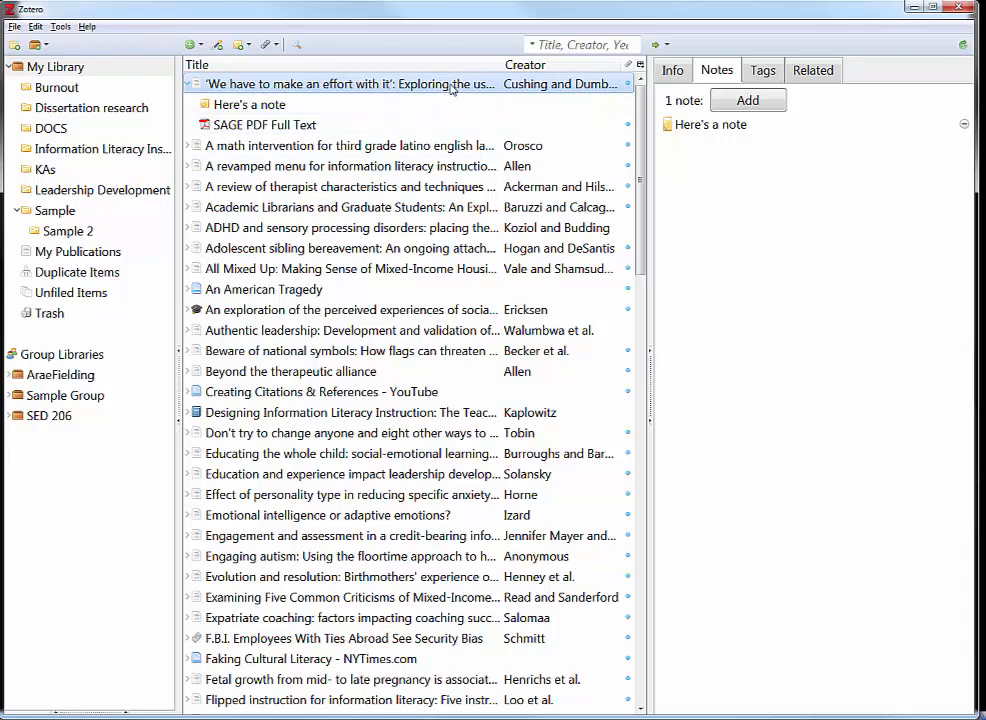
- Review the note attached to 'We have to make an effort with it', collapse the article's entry, and check its info and notes
left_click(285, 108)
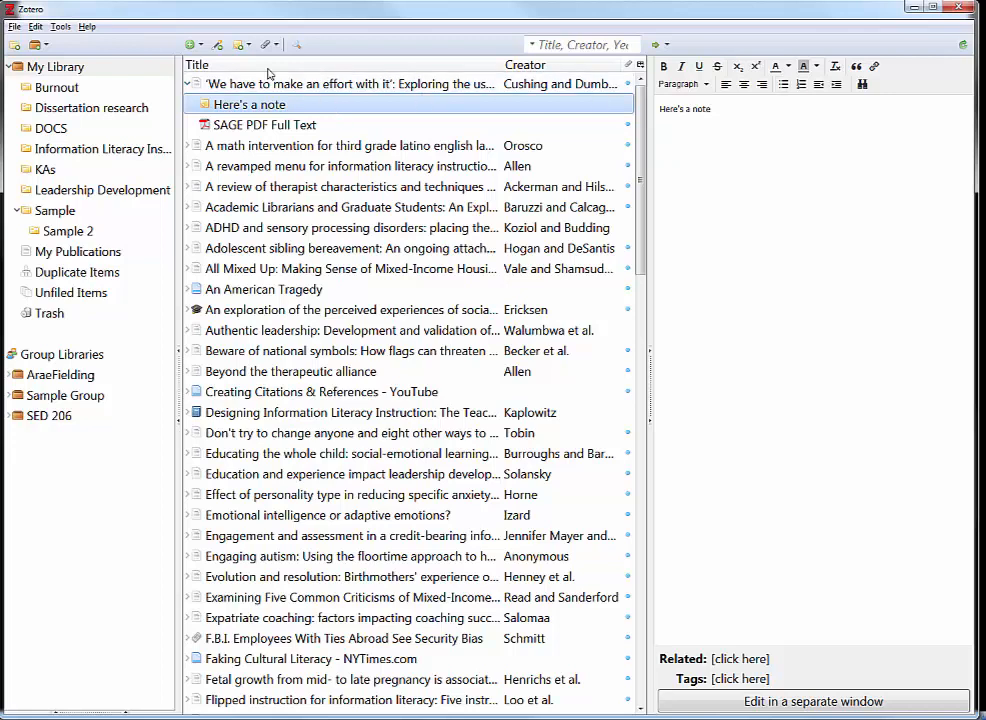
left_click(241, 88)
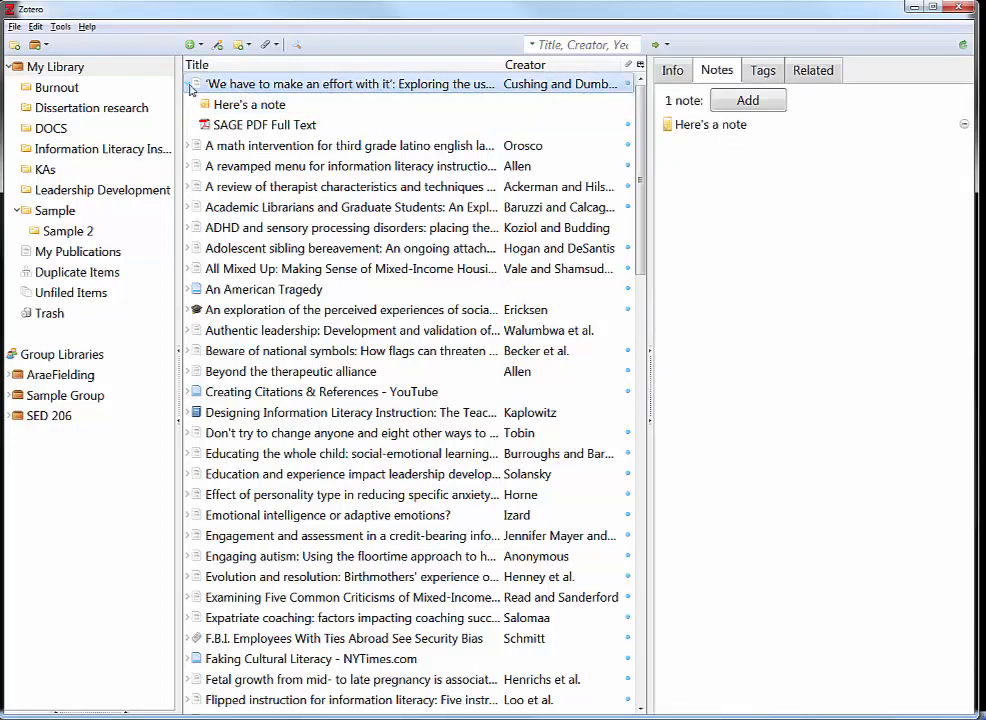
key("Left")
left_click(673, 72)
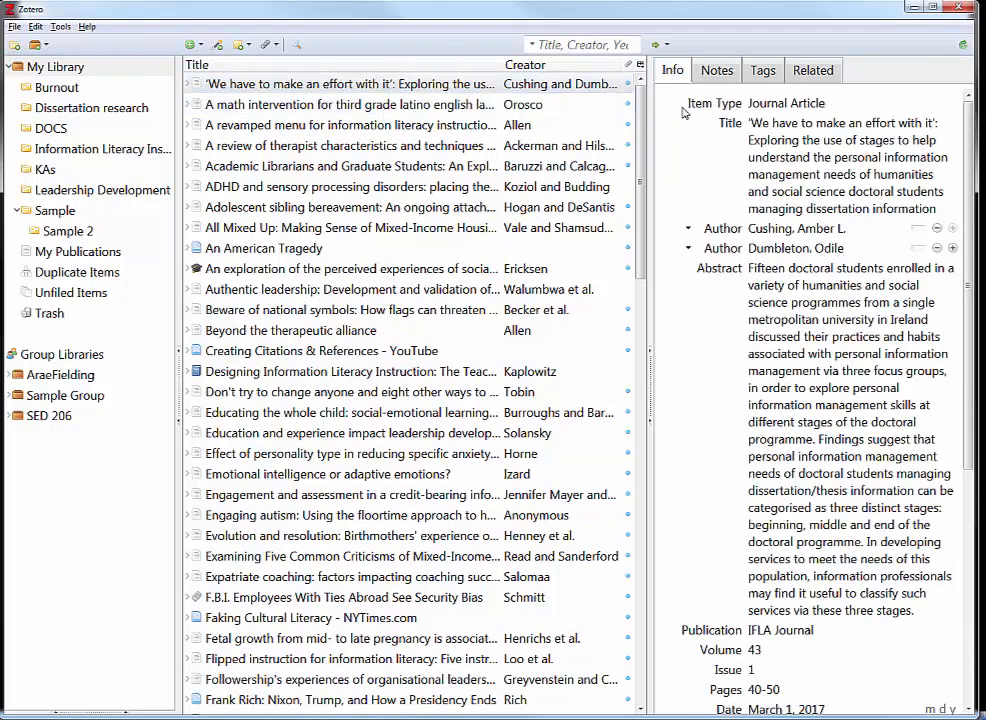
left_click(716, 72)
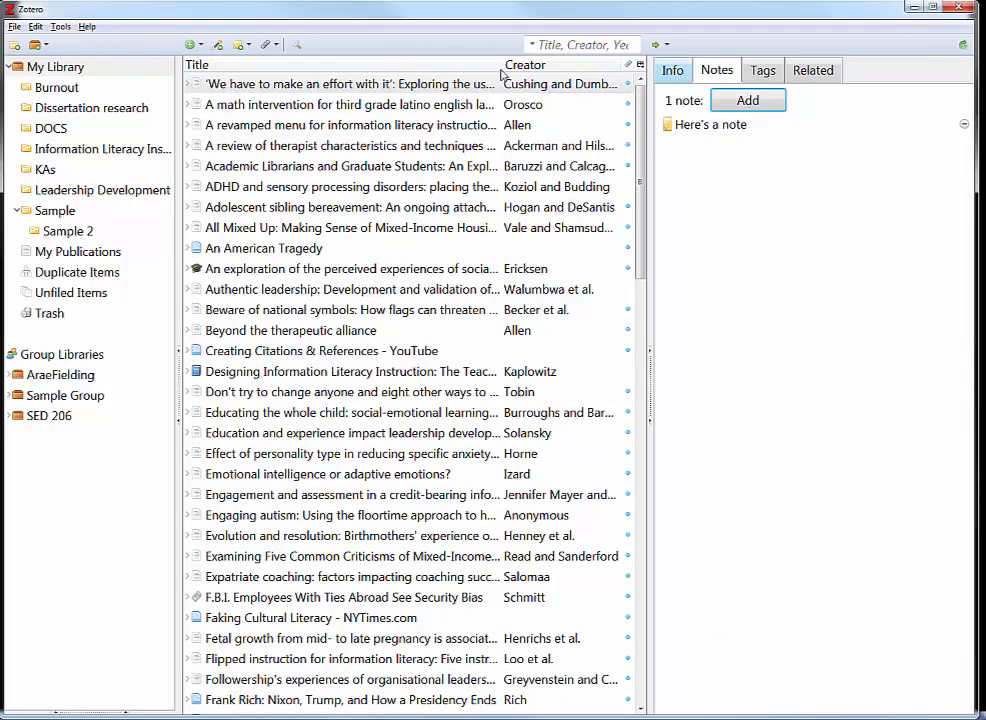
left_click(188, 86)
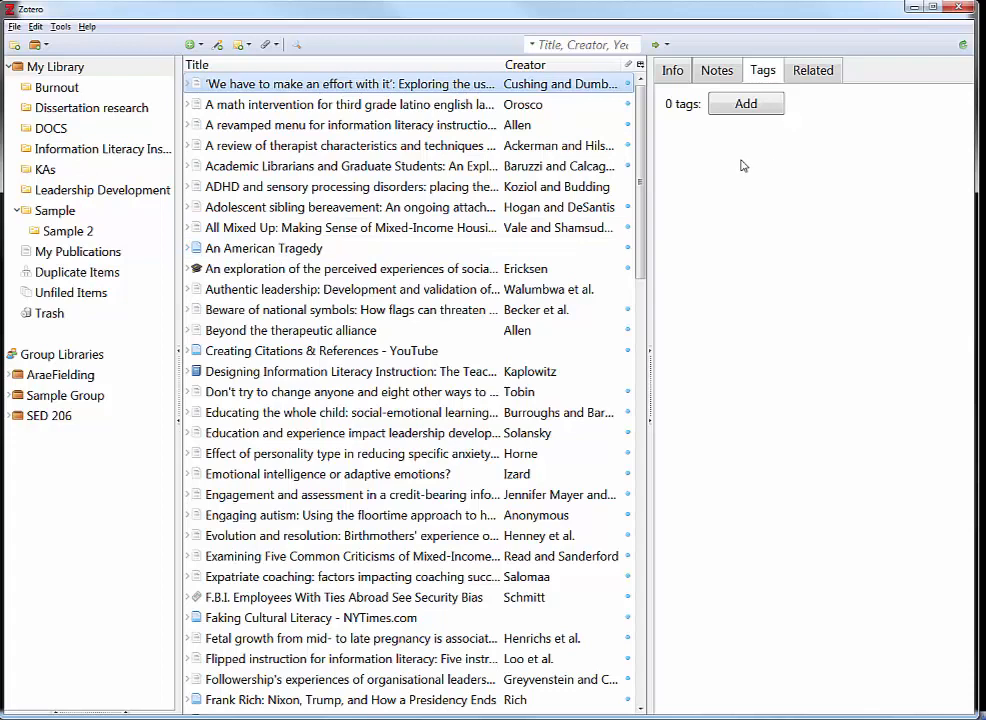
- Add the tag "lit review" to the article 'We have to make an effort with it'
left_click(763, 105)
type("lit review")
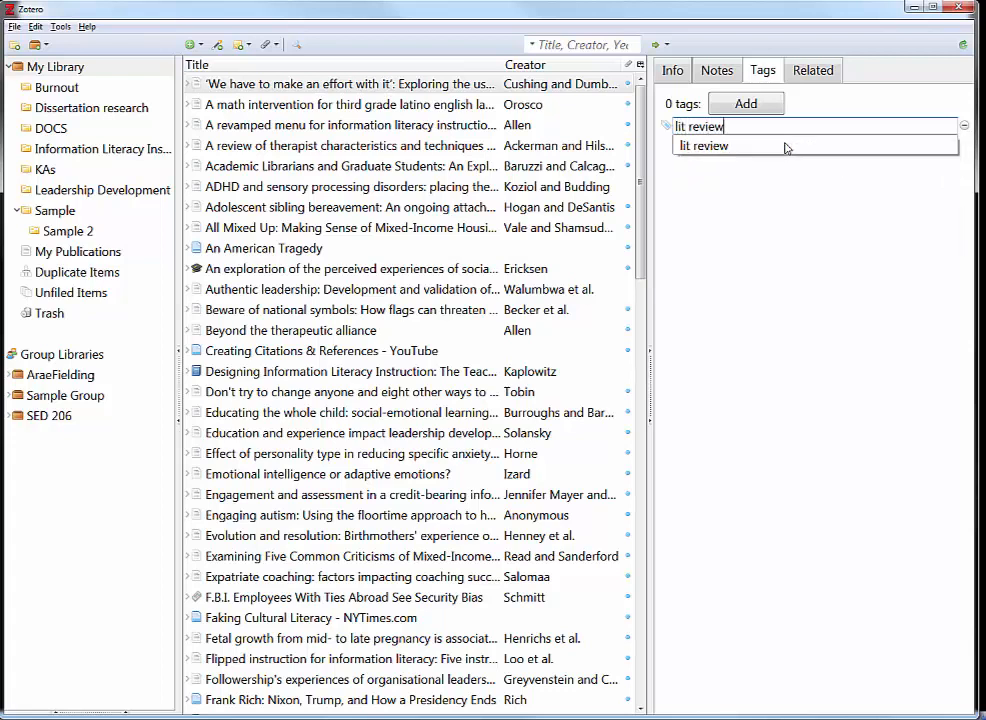
key("Return")
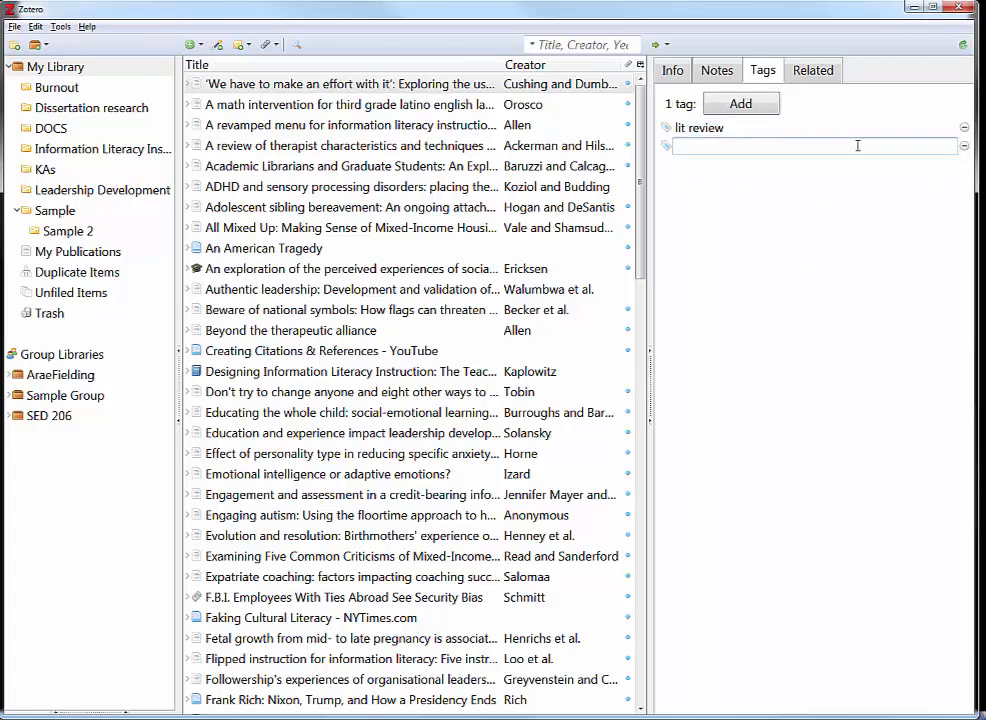
left_click(391, 88)
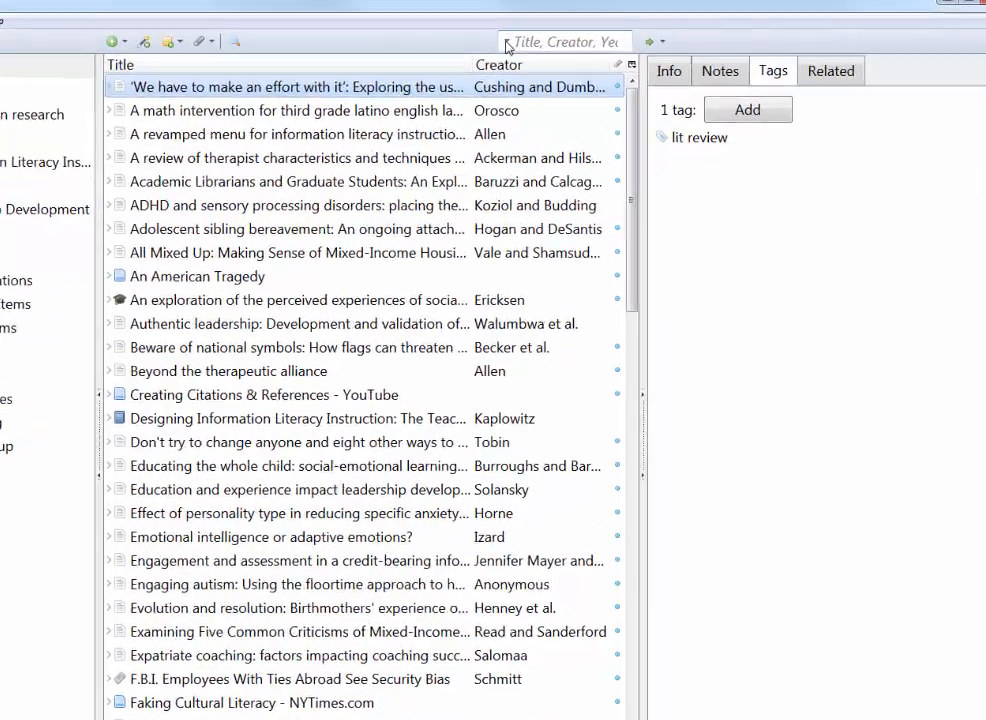
- Search the library for "lit review" with the scope All Fields & Tags, and show the tags of "Emotional intelligence or adaptive emotions?"
left_click(508, 44)
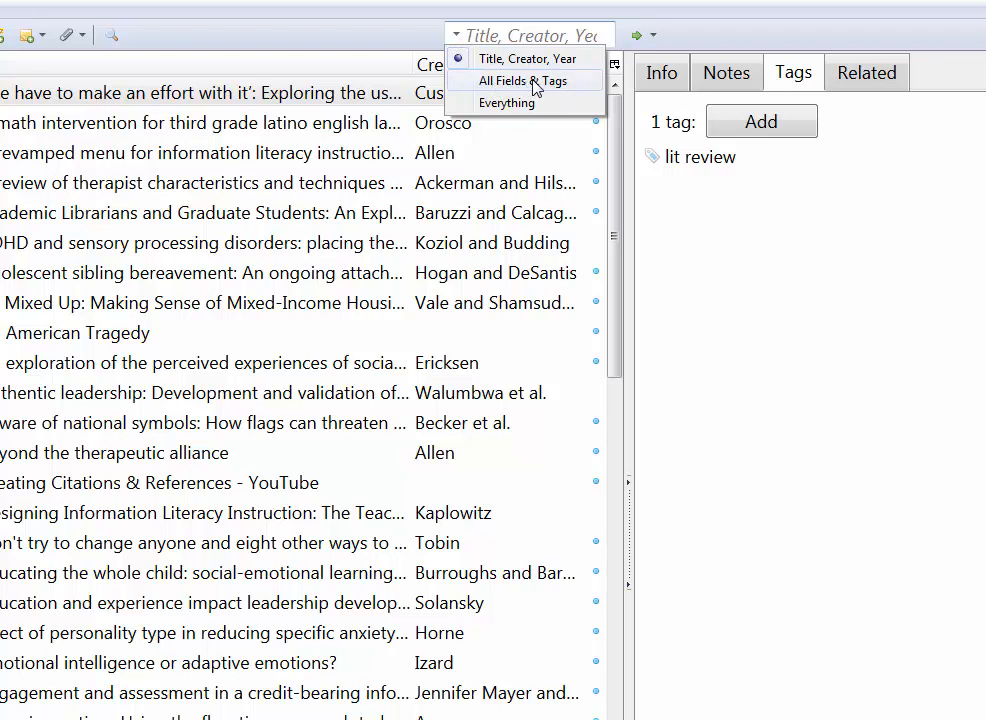
left_click(535, 83)
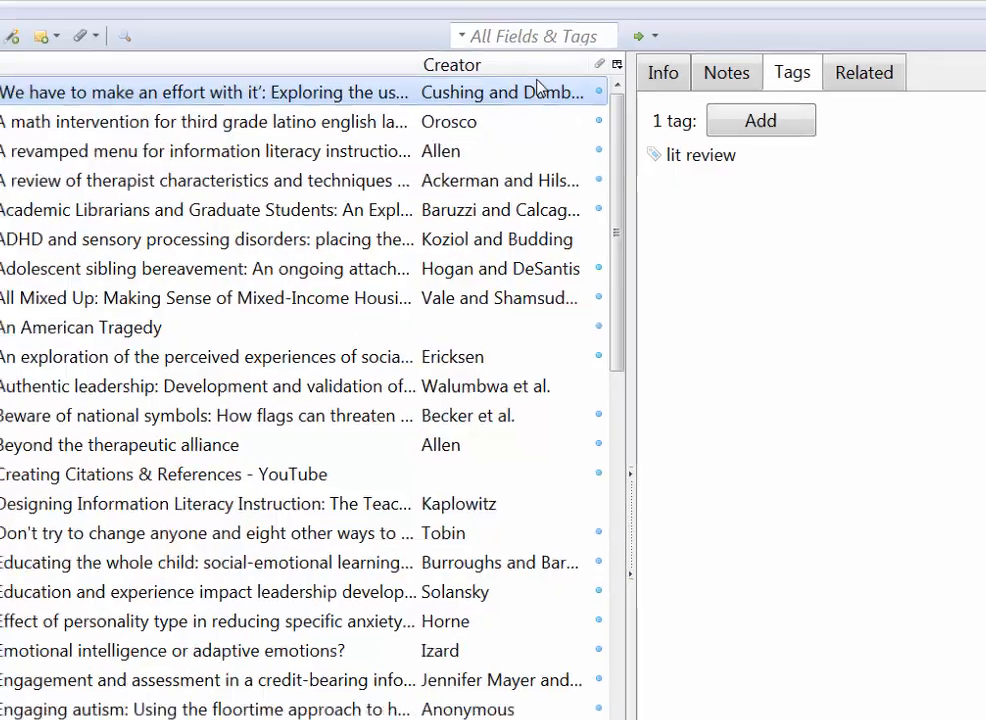
type("lit review")
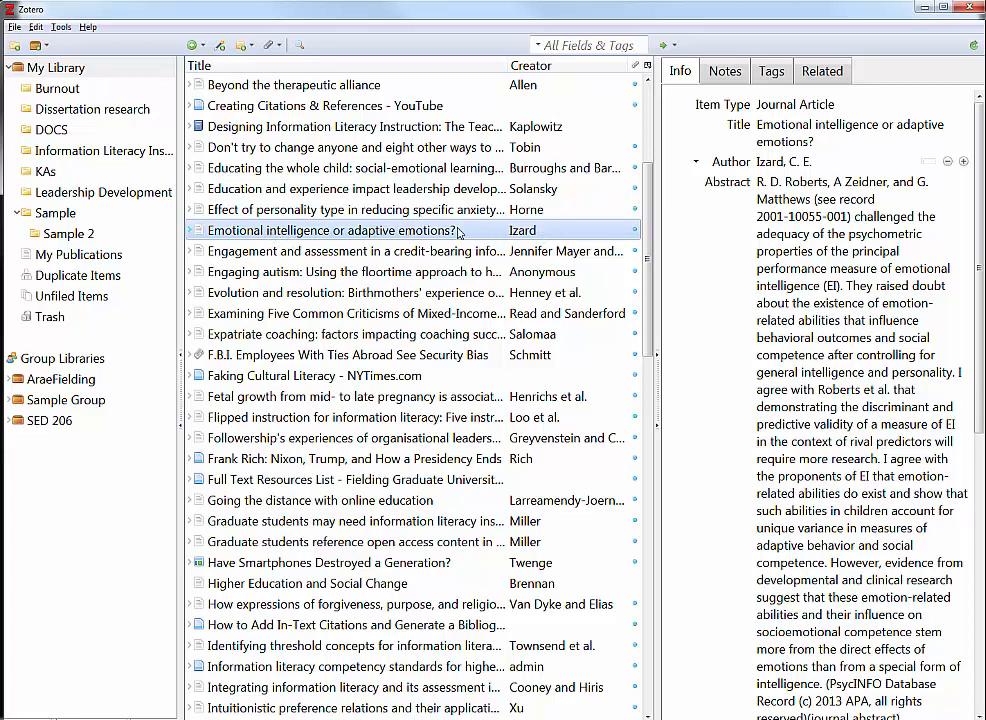
left_click(767, 74)
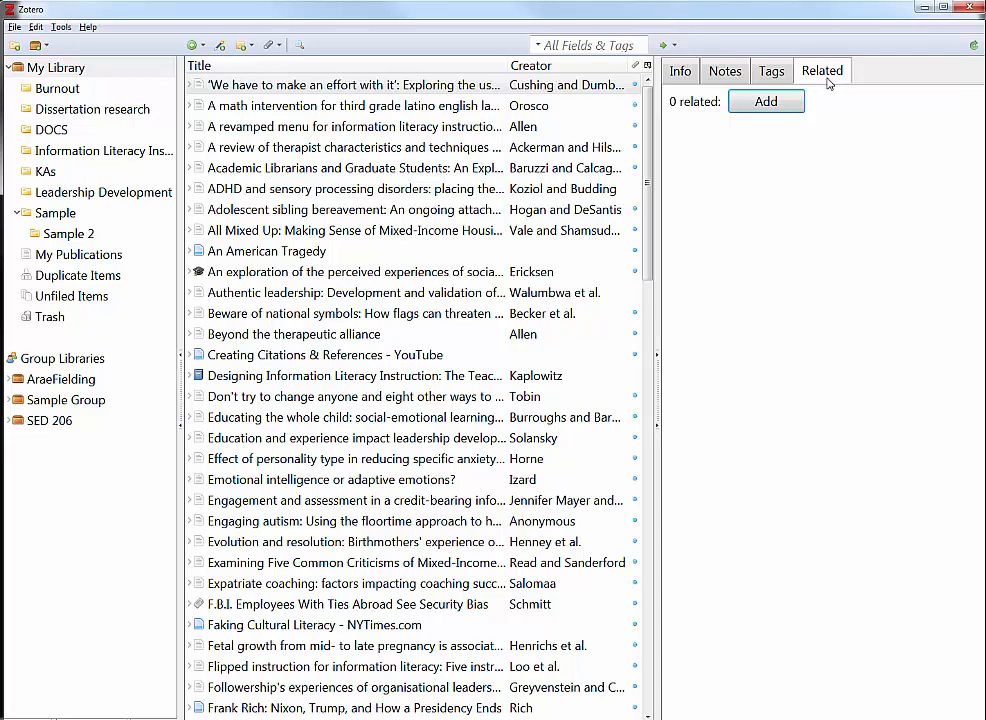
- Add "Engaging autism: Using the floortime approach" as a related item of the article 'We have to make an effort with it'
left_click(761, 101)
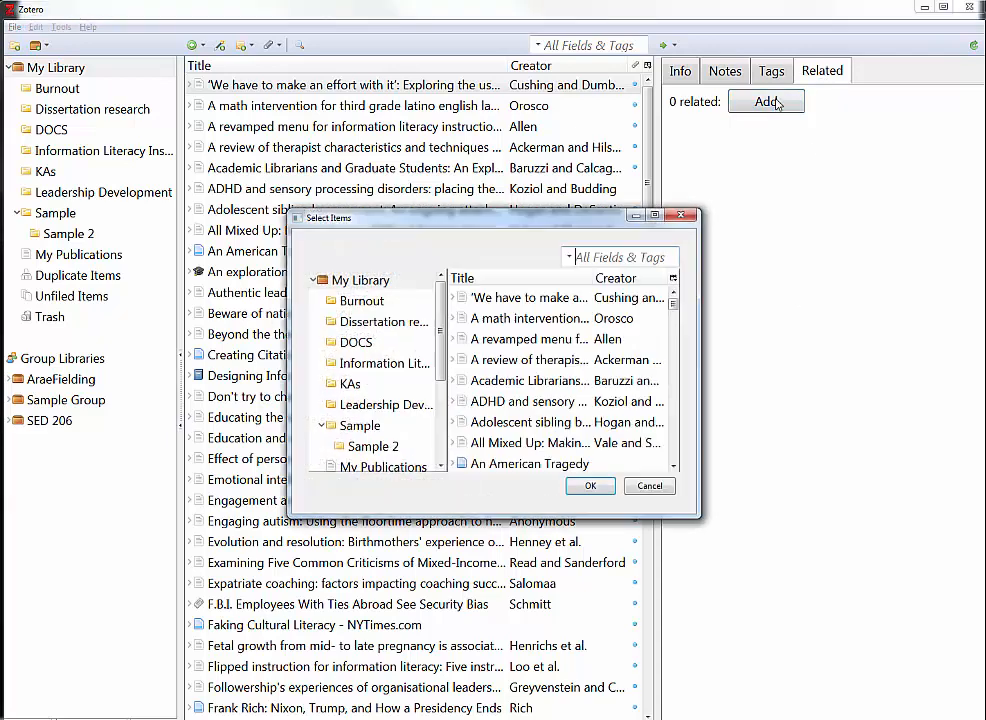
left_click_drag(523, 226, 458, 169)
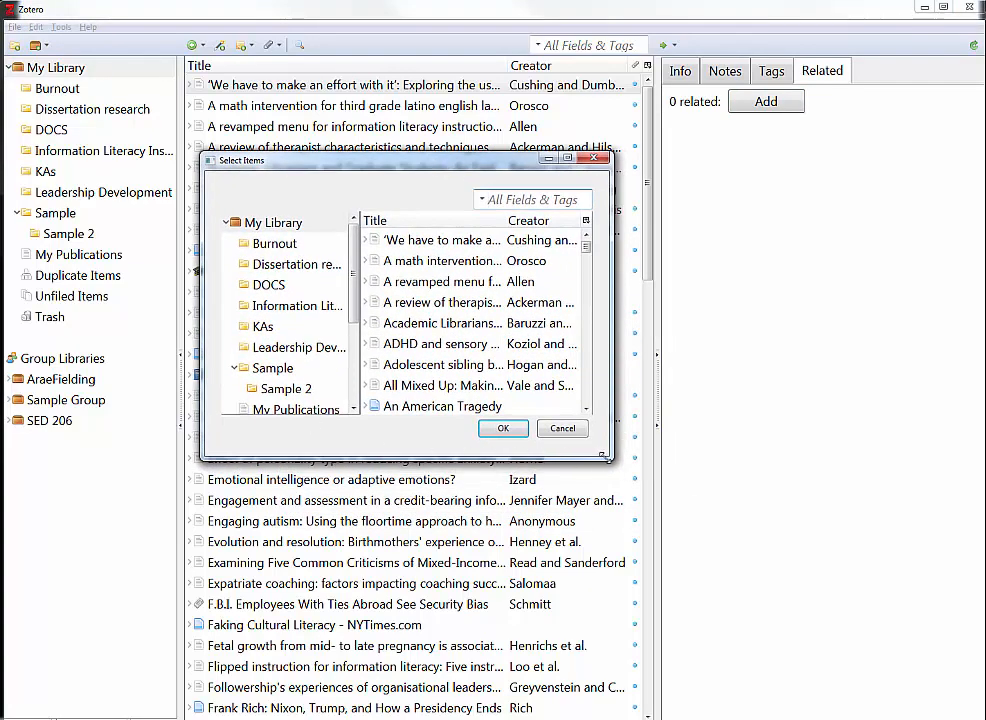
left_click_drag(611, 459, 850, 463)
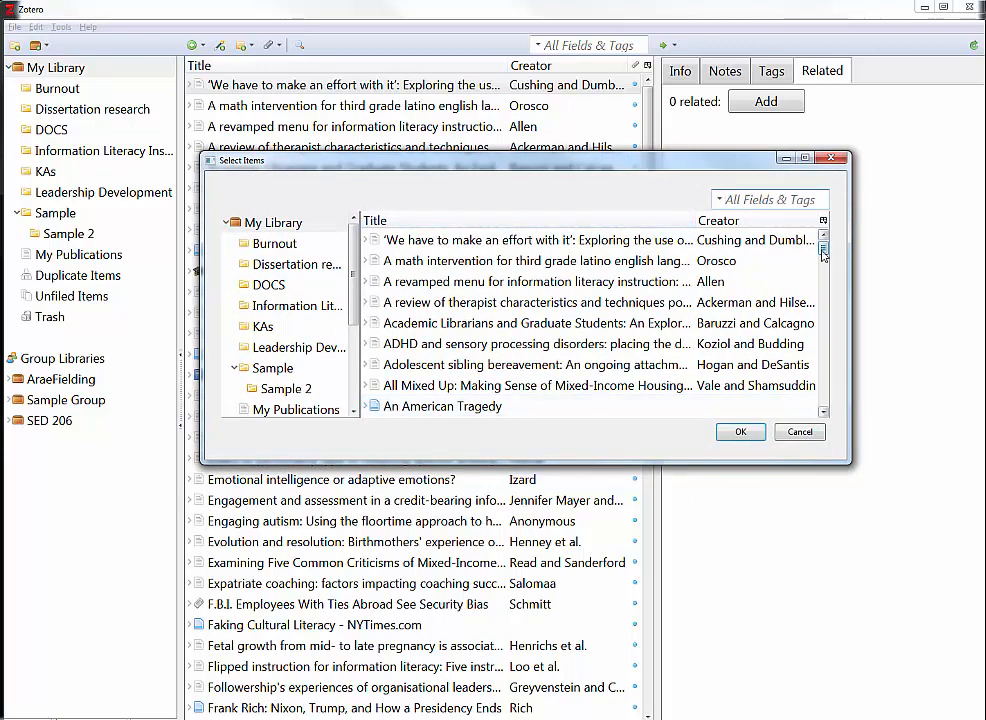
left_click_drag(823, 249, 823, 290)
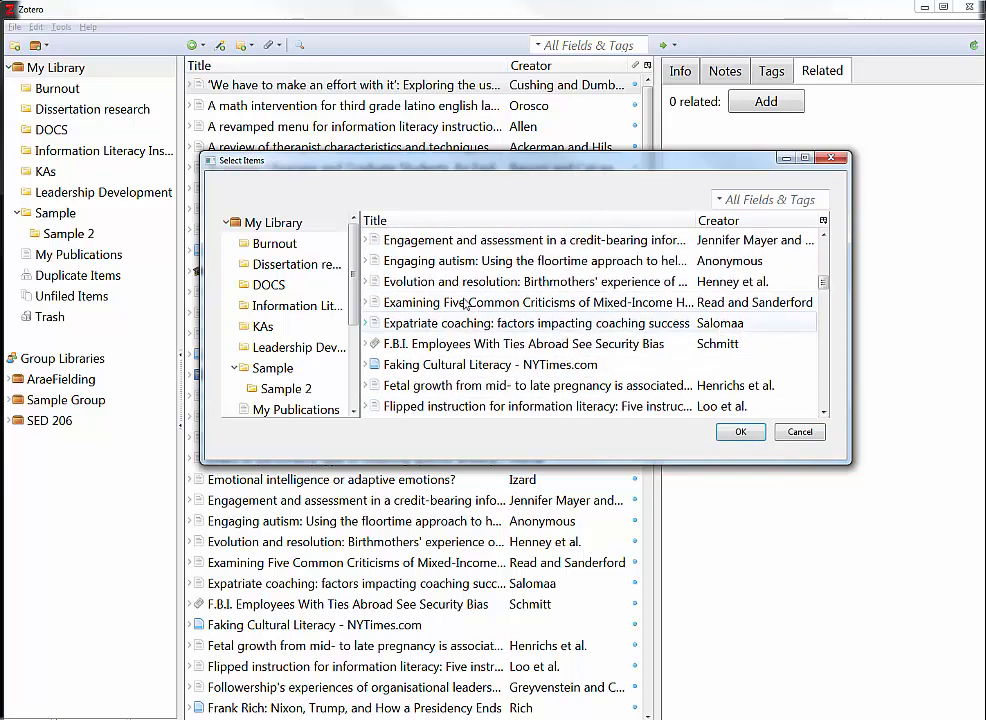
left_click(449, 263)
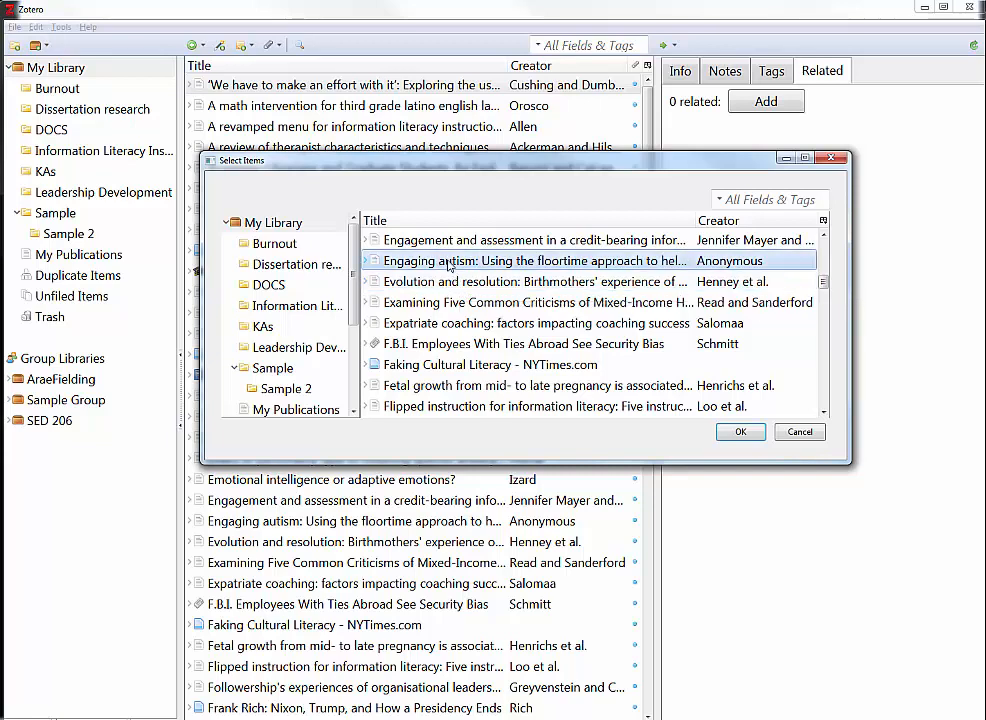
left_click(741, 431)
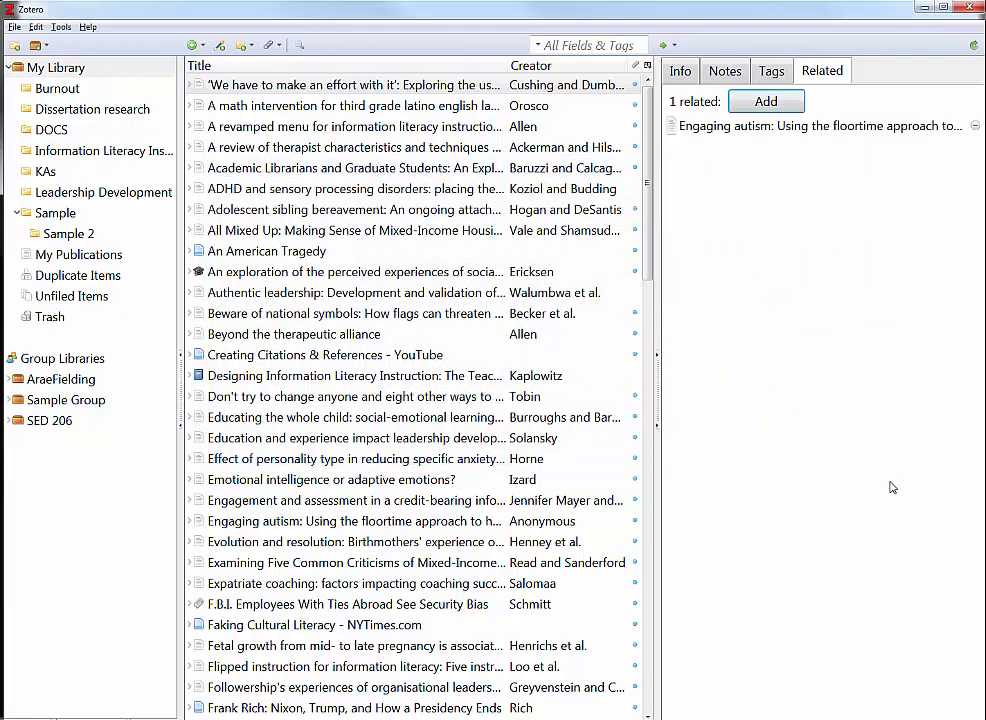